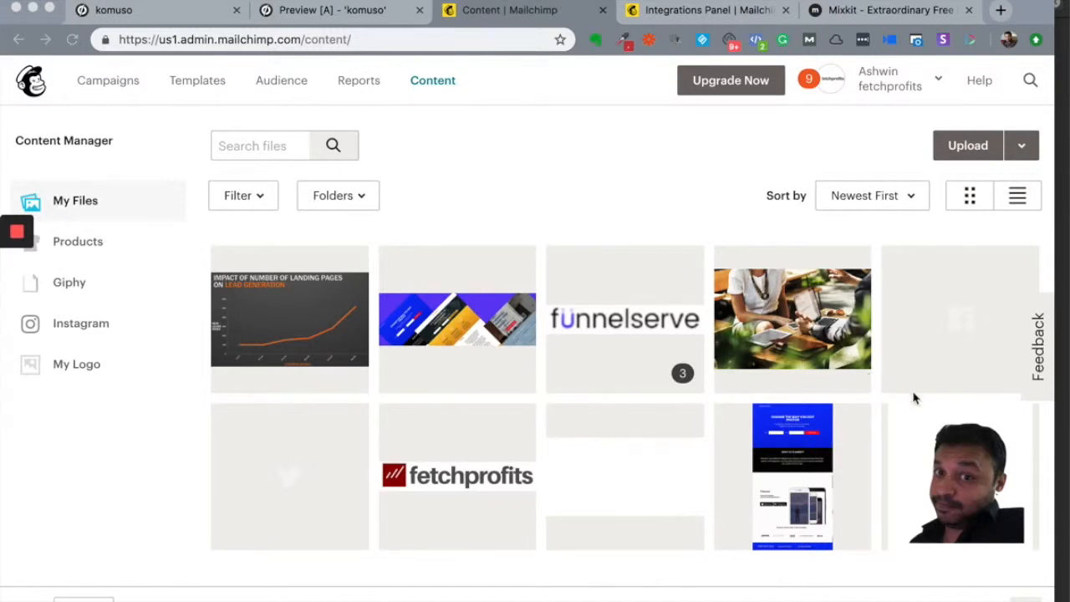
# Examine the Products, Giphy and Instagram image sources available in the Content Manager
pyautogui.click(96, 244)
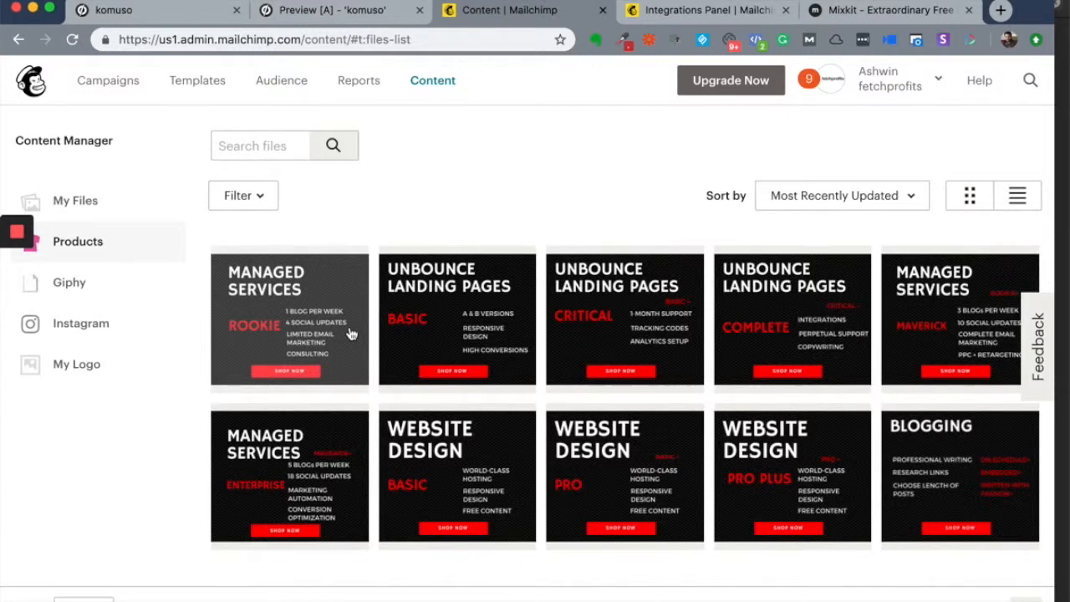
pyautogui.click(70, 288)
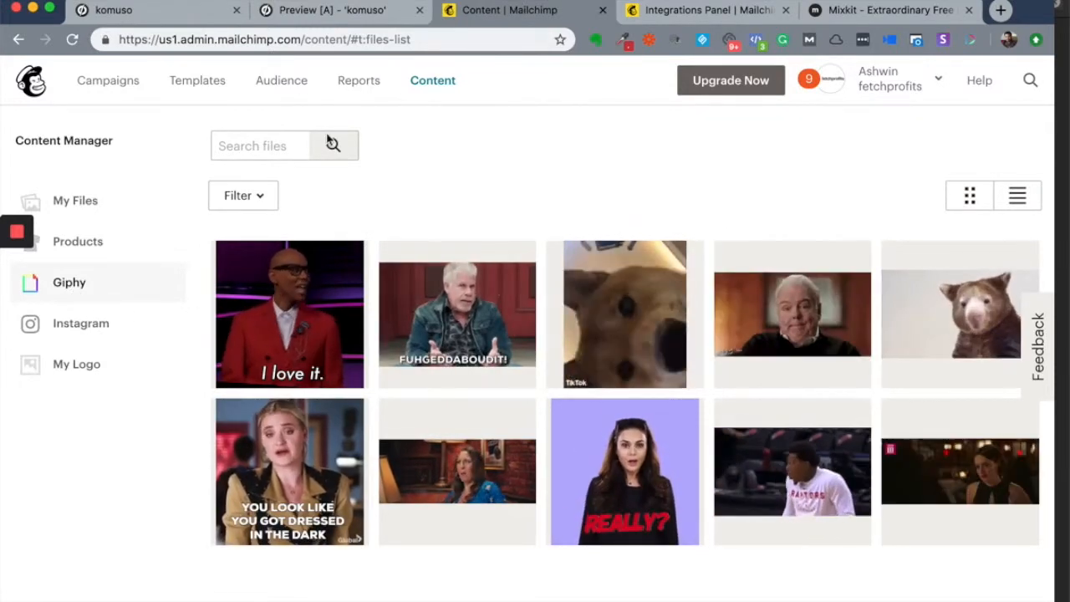
pyautogui.click(287, 146)
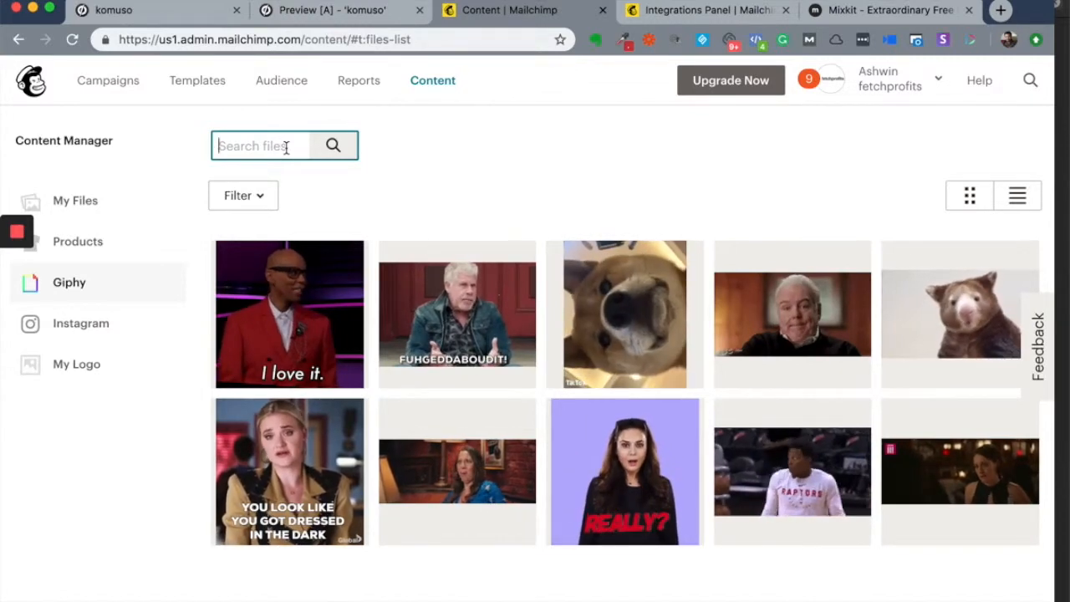
pyautogui.click(89, 326)
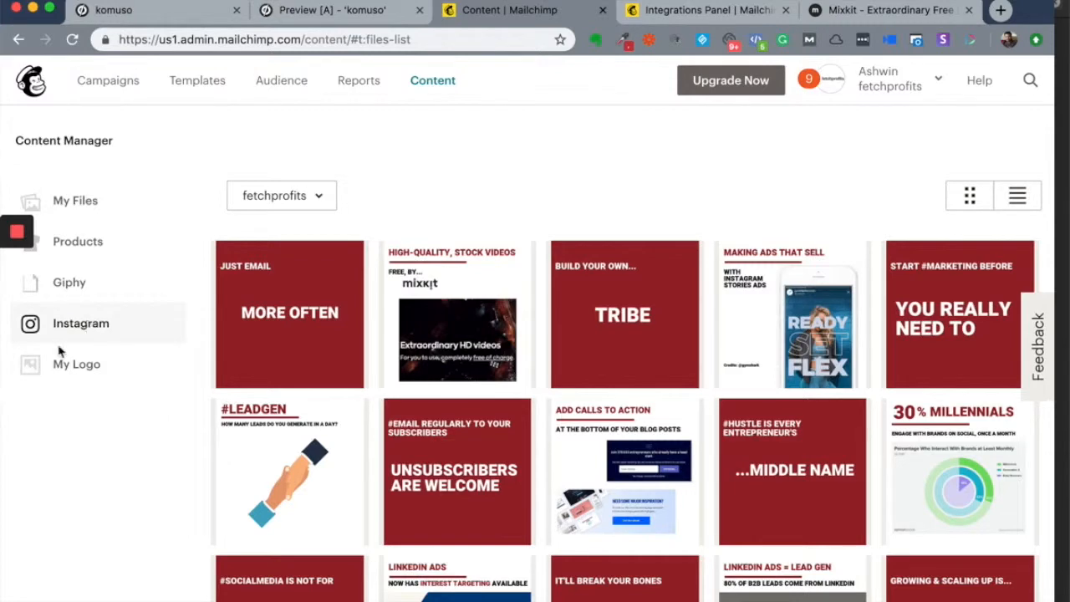
pyautogui.scroll(-5, 666, 366)
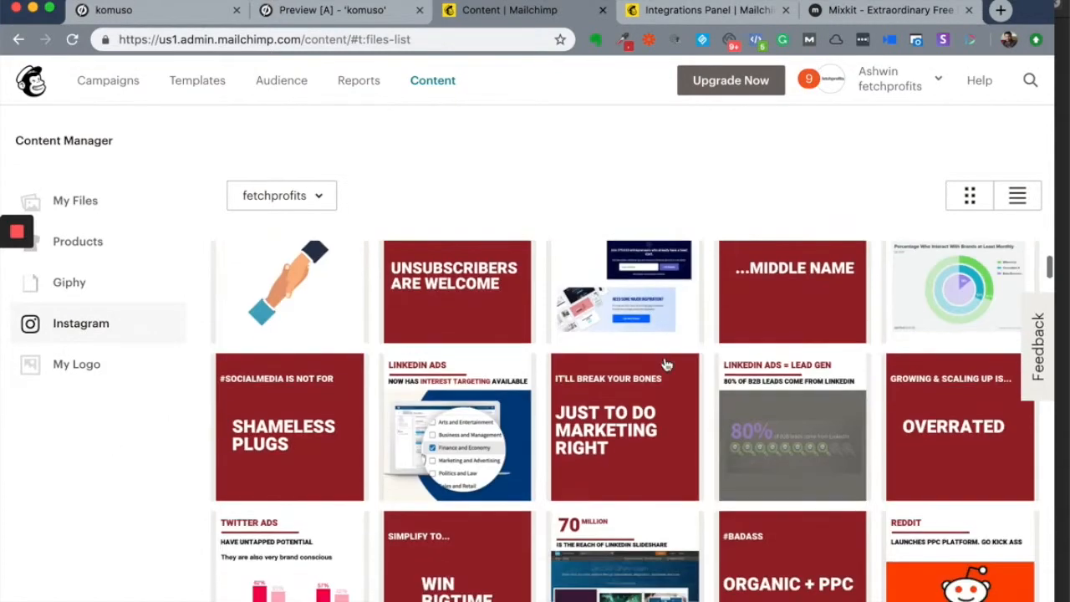
pyautogui.scroll(1, 627, 368)
pyautogui.scroll(4, 627, 368)
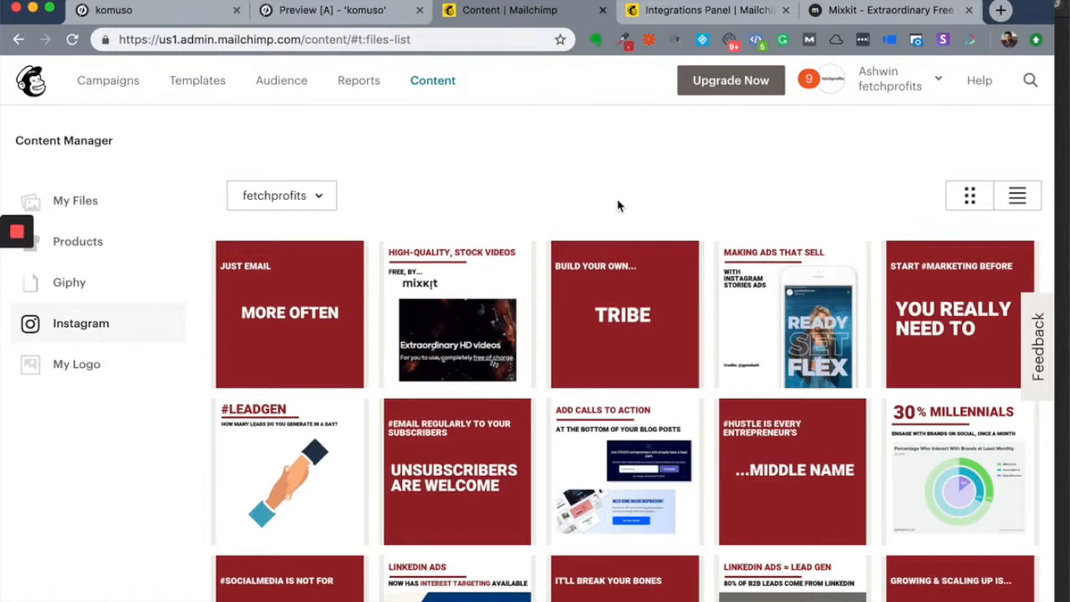
pyautogui.click(112, 203)
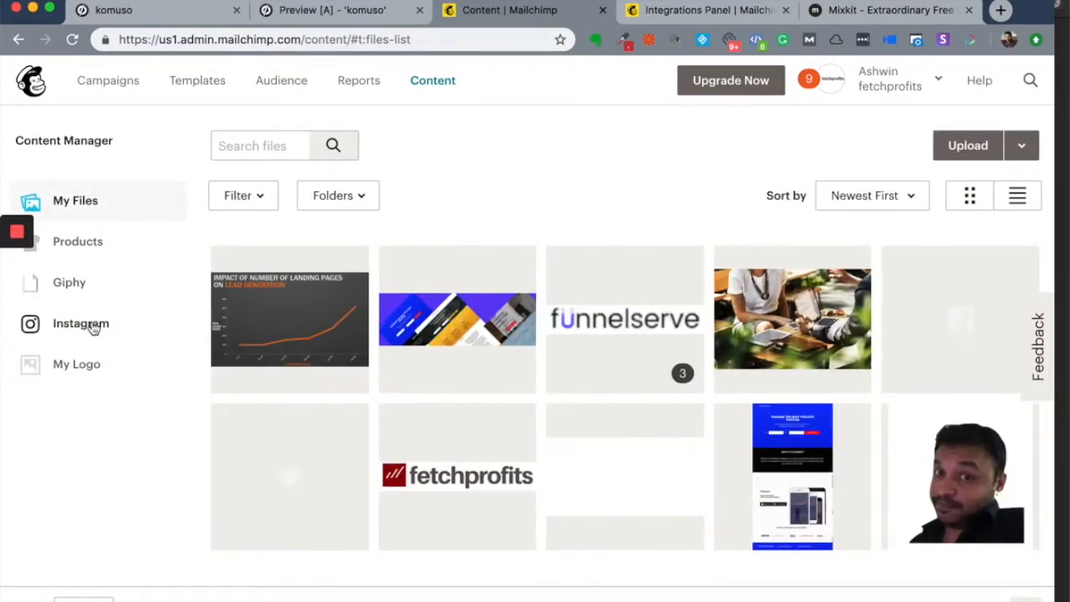
# Create an email from the Instagram post image titled "High-Quality, Stock Videos"
pyautogui.click(92, 326)
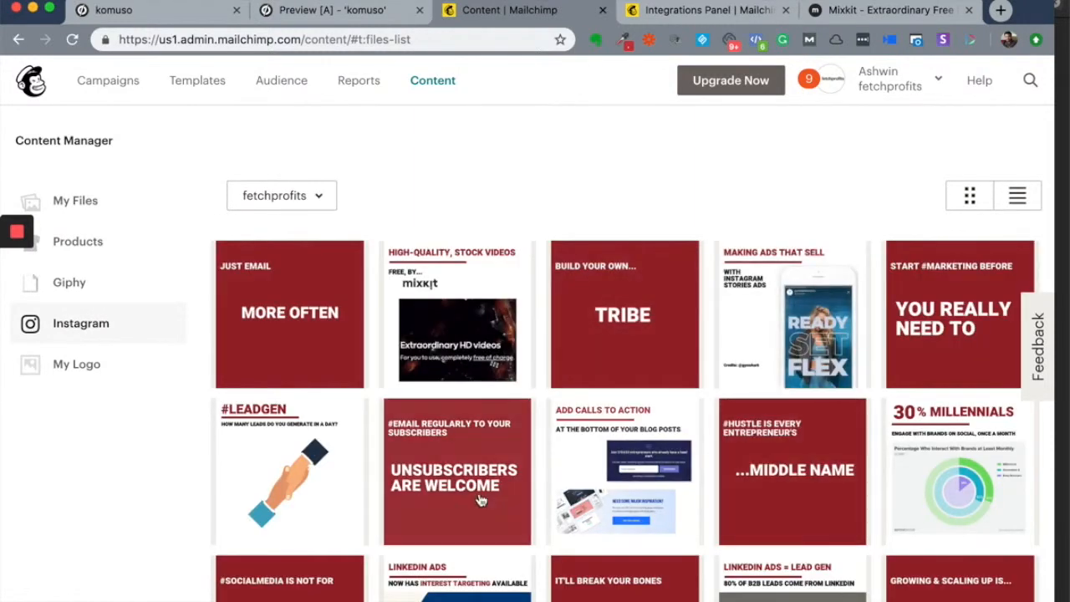
pyautogui.scroll(-4, 496, 511)
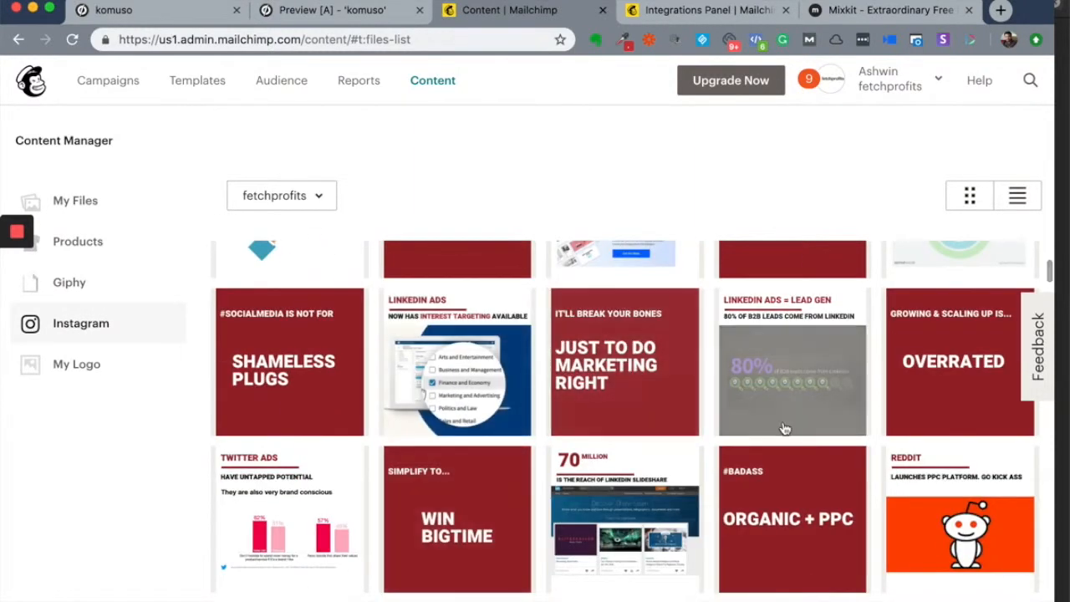
pyautogui.scroll(4, 781, 427)
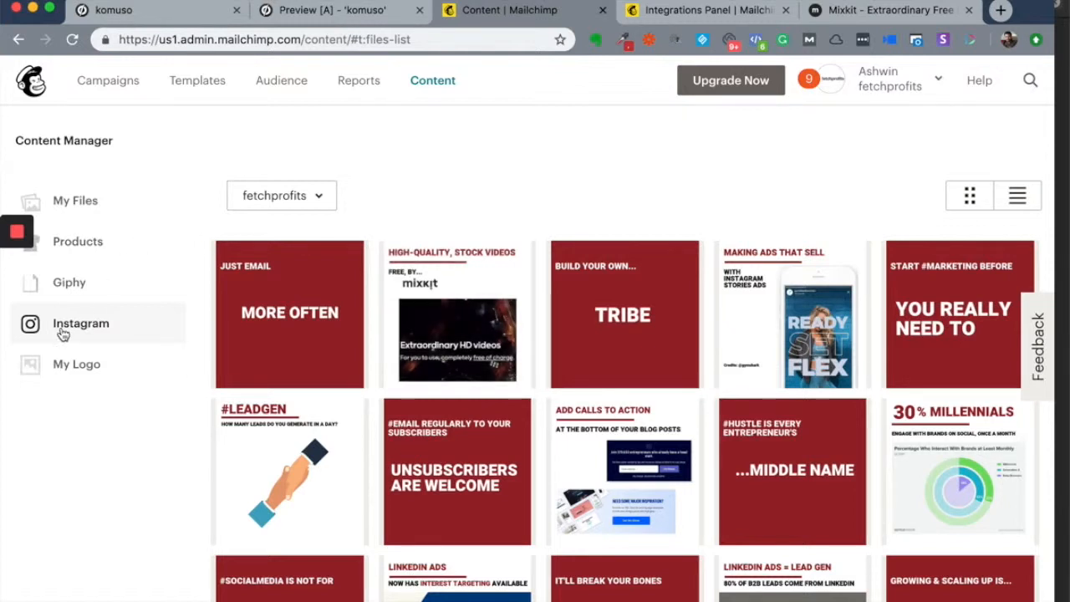
pyautogui.click(458, 307)
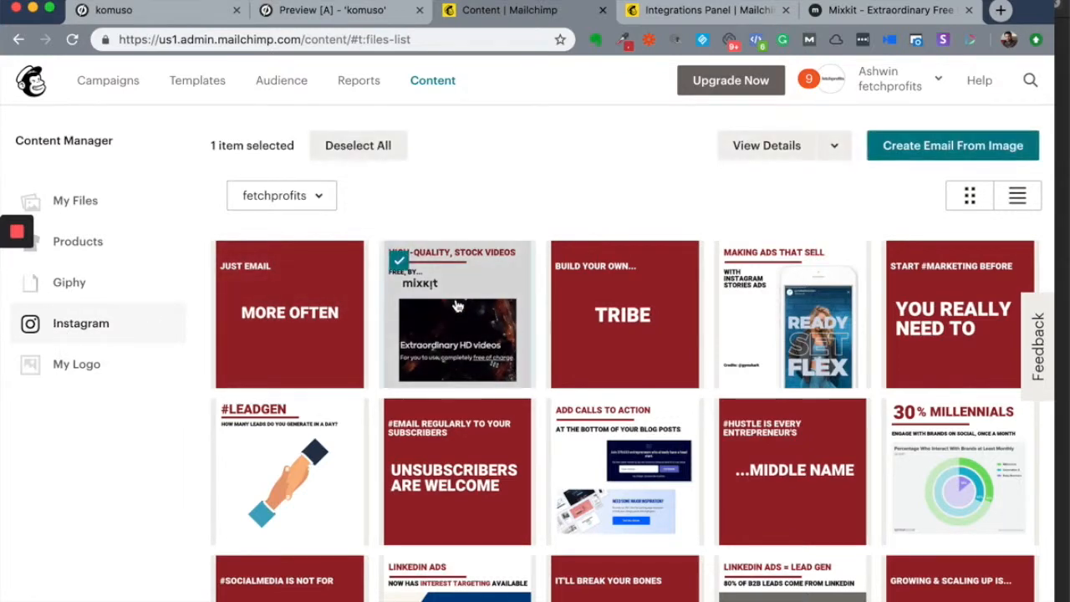
pyautogui.click(944, 147)
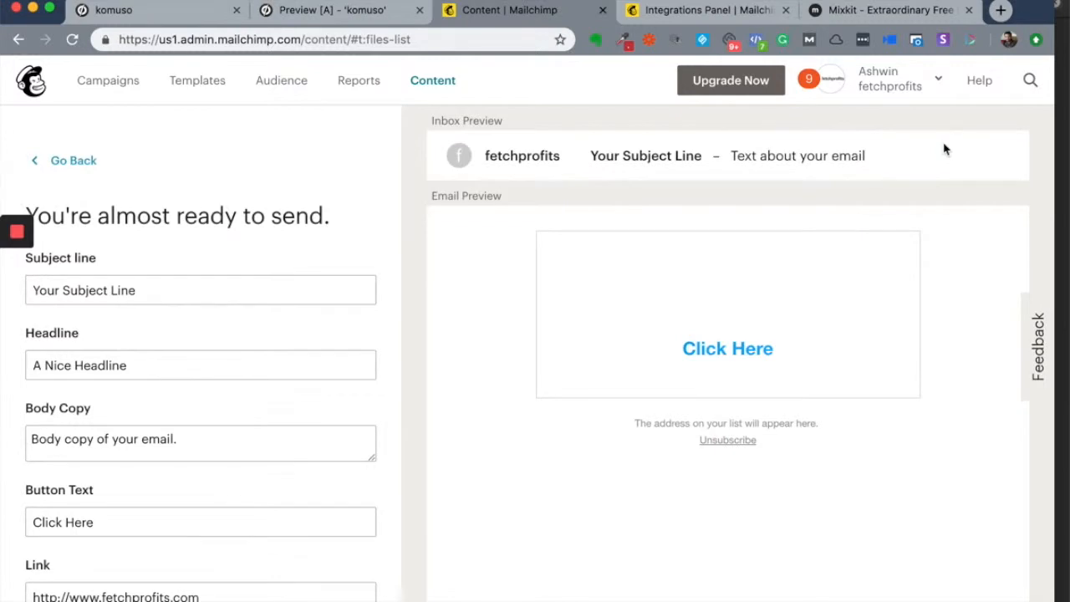
# Set the email's subject line to "Get High Quality HD Stock Videos"
pyautogui.scroll(-1, 694, 354)
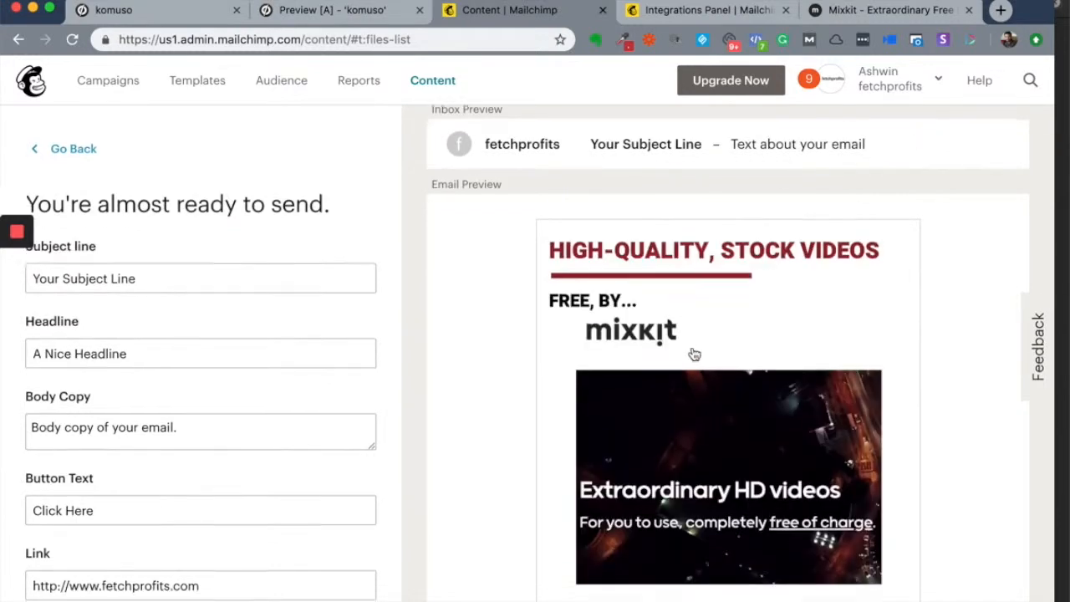
pyautogui.scroll(-5, 694, 355)
pyautogui.scroll(3, 694, 354)
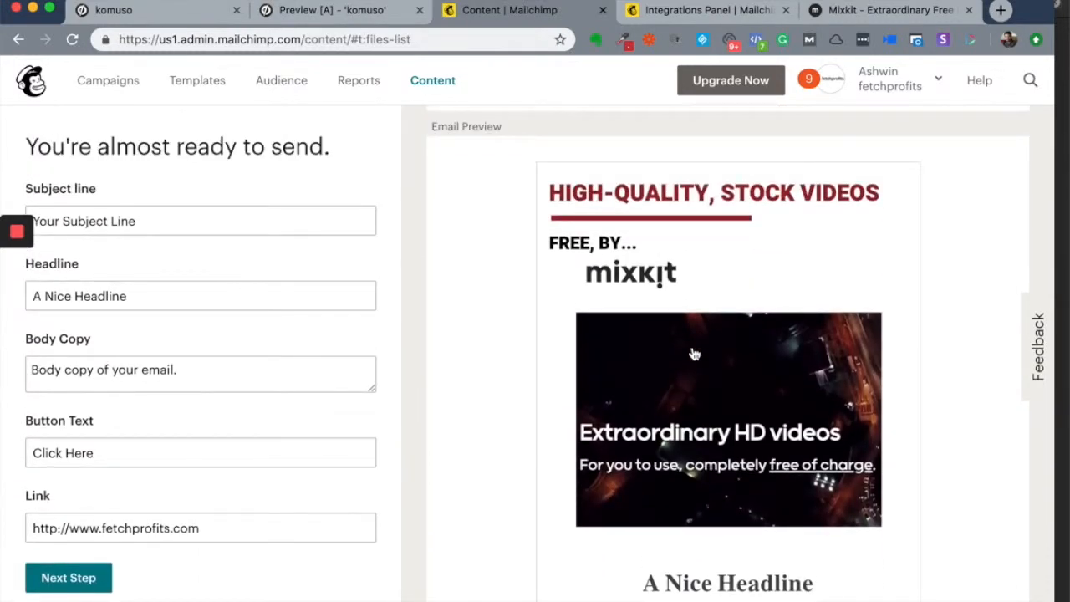
pyautogui.scroll(2, 693, 354)
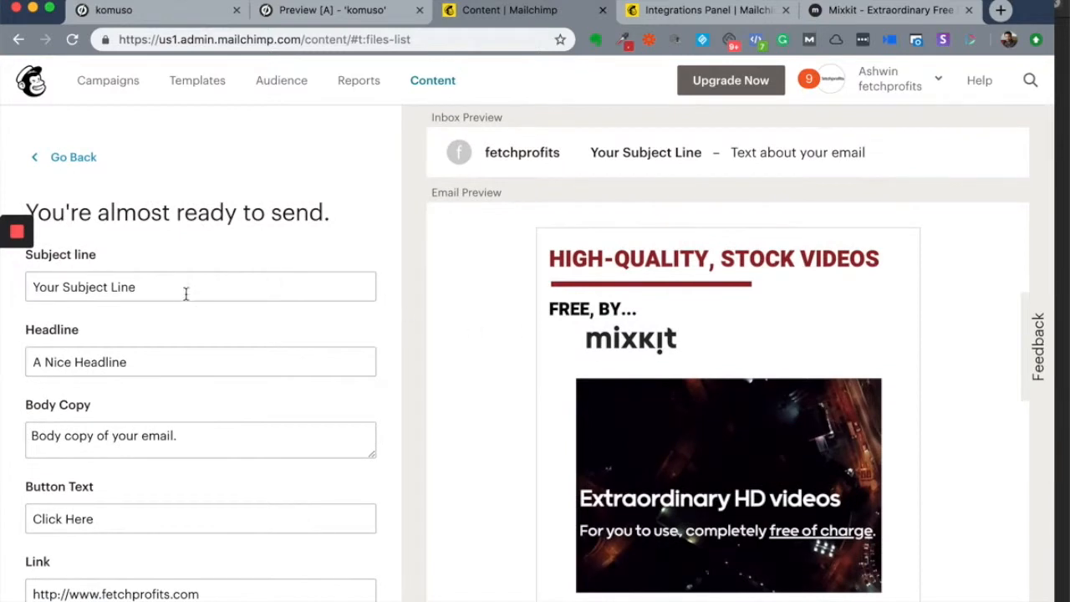
pyautogui.moveTo(156, 287); pyautogui.dragTo(32, 287)
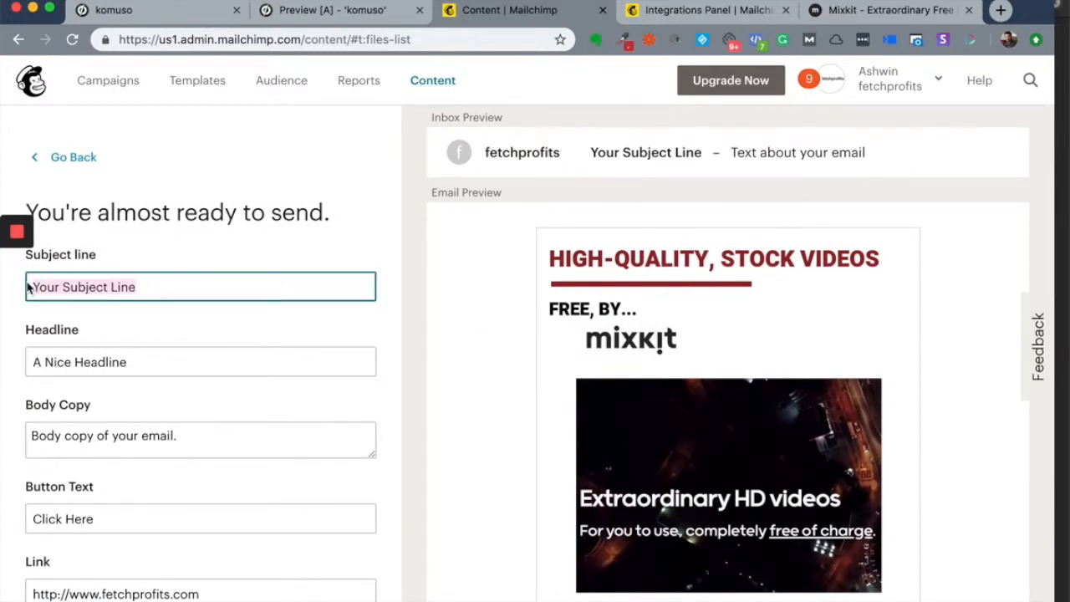
pyautogui.write('G')
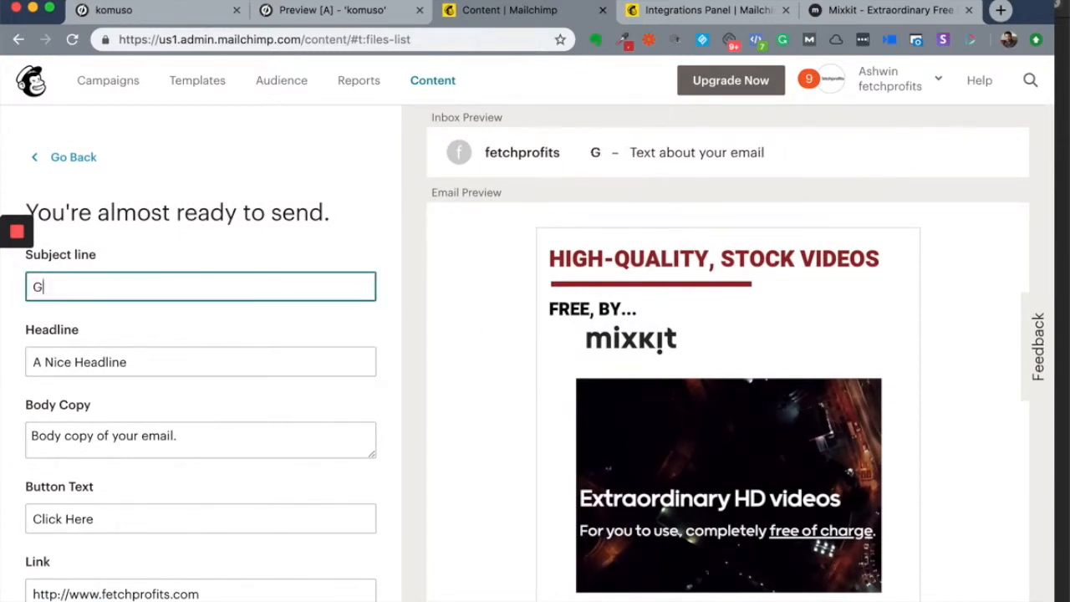
pyautogui.write('et High Q')
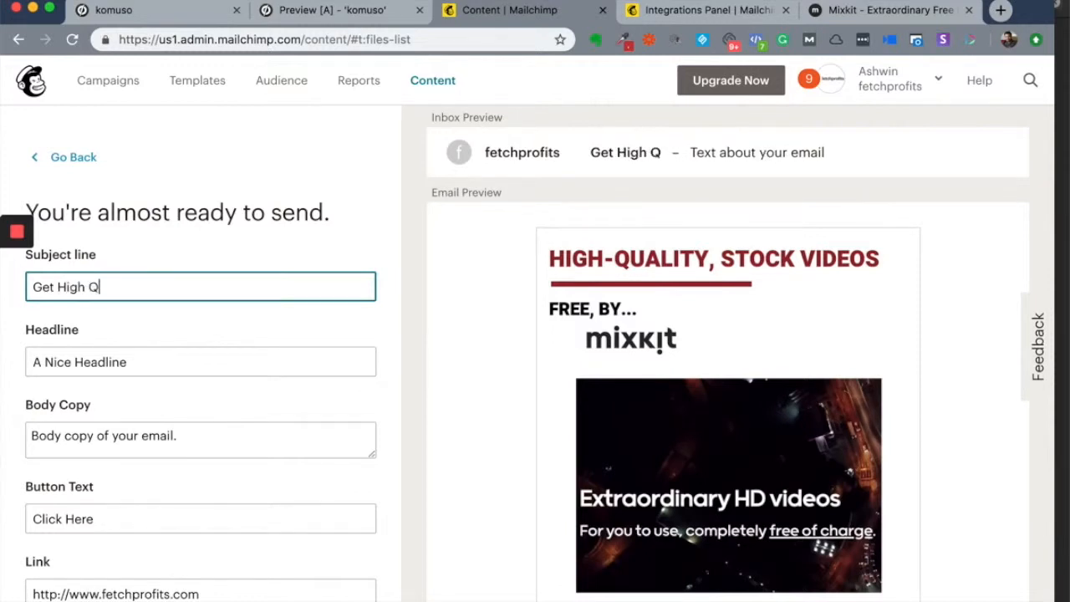
pyautogui.write('uality HD Stock Videos')
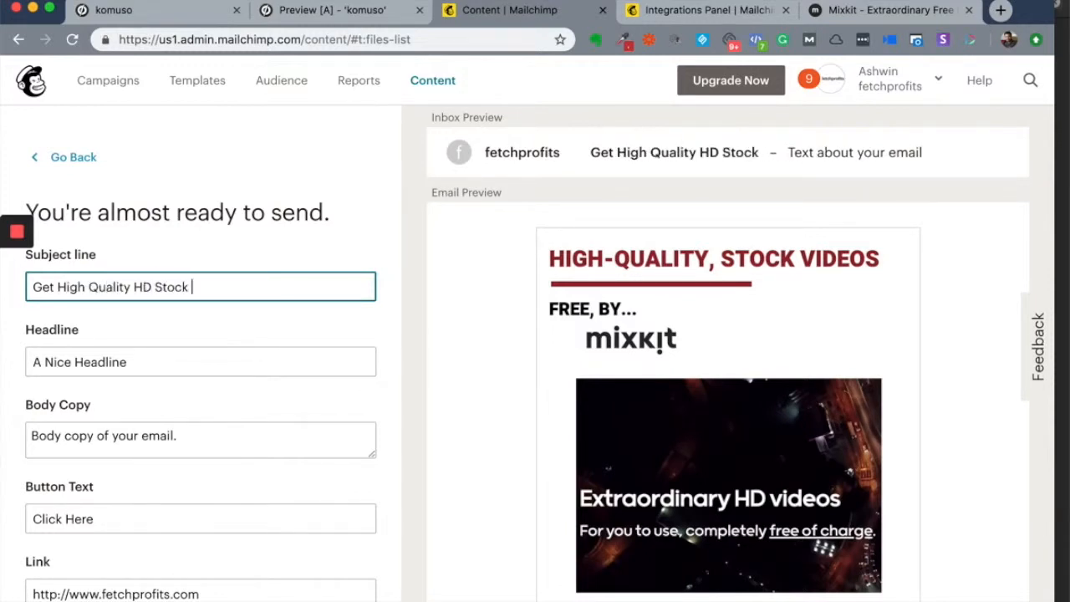
# Copy the subject line text "Get High Quality HD Stock Videos" into the headline, replacing the placeholder
pyautogui.moveTo(237, 287); pyautogui.dragTo(32, 272)
pyautogui.press('super+c')
pyautogui.moveTo(142, 364); pyautogui.dragTo(31, 358)
pyautogui.press('super+v')
# Replace the body copy with "Struggling to find HD stock videos for your social campaigns or other campaigns? Here's a free site that helps"
pyautogui.moveTo(63, 437); pyautogui.dragTo(34, 433)
pyautogui.moveTo(198, 443); pyautogui.dragTo(41, 437)
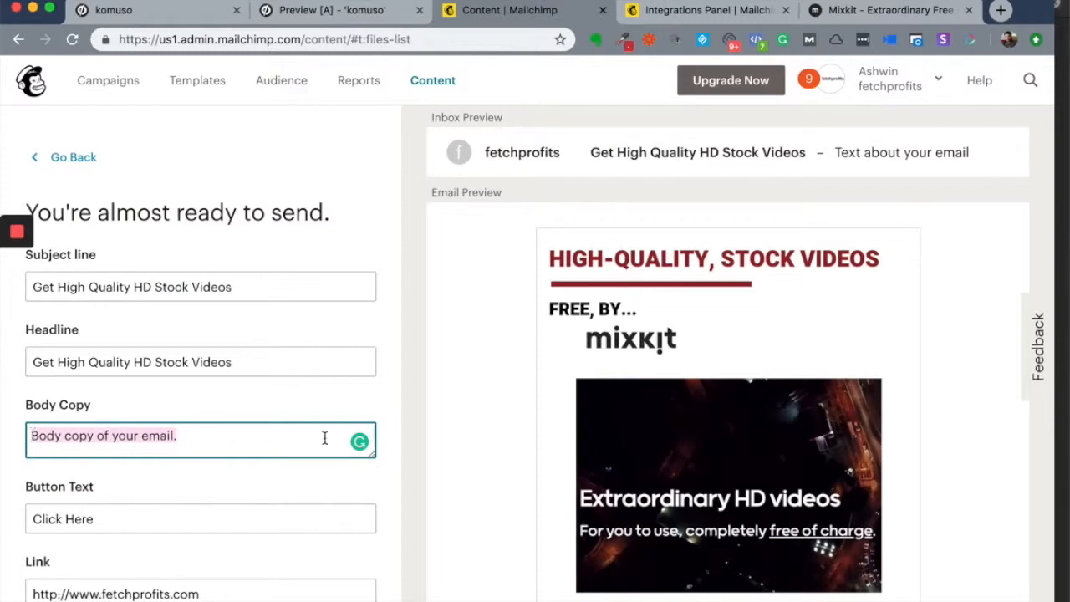
pyautogui.scroll(-5, 449, 466)
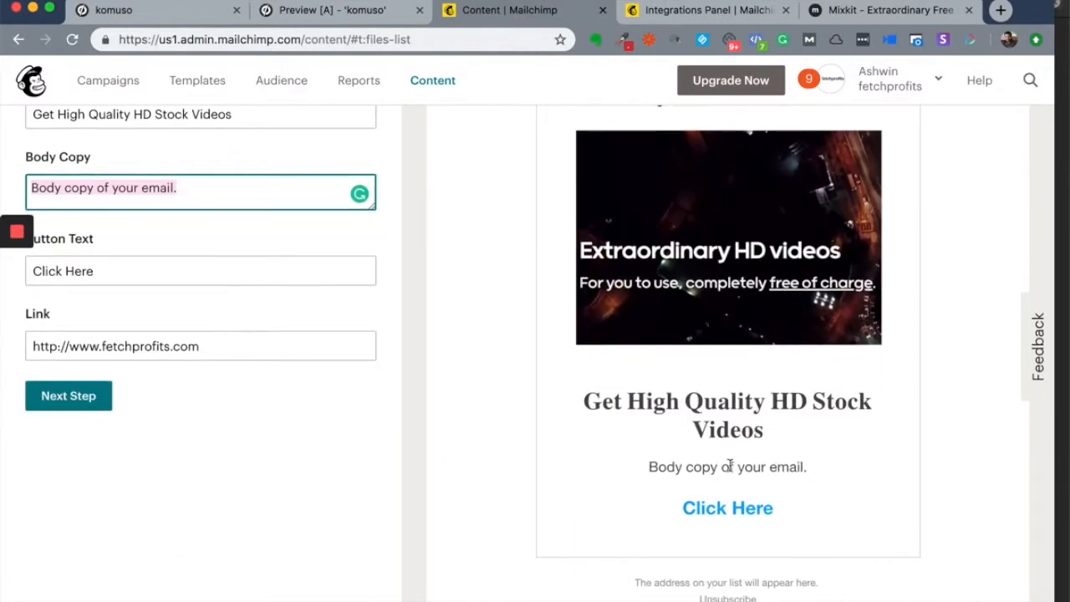
pyautogui.scroll(2, 205, 326)
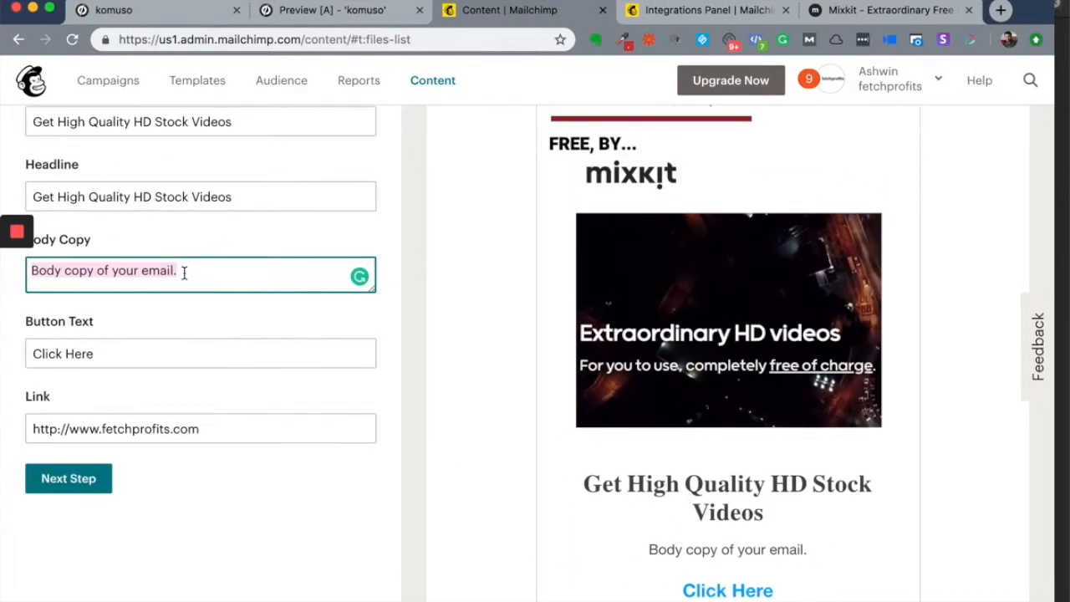
pyautogui.write('Struggling to find HF')
pyautogui.press('BackSpace')
pyautogui.write('D stock videos for your social campai')
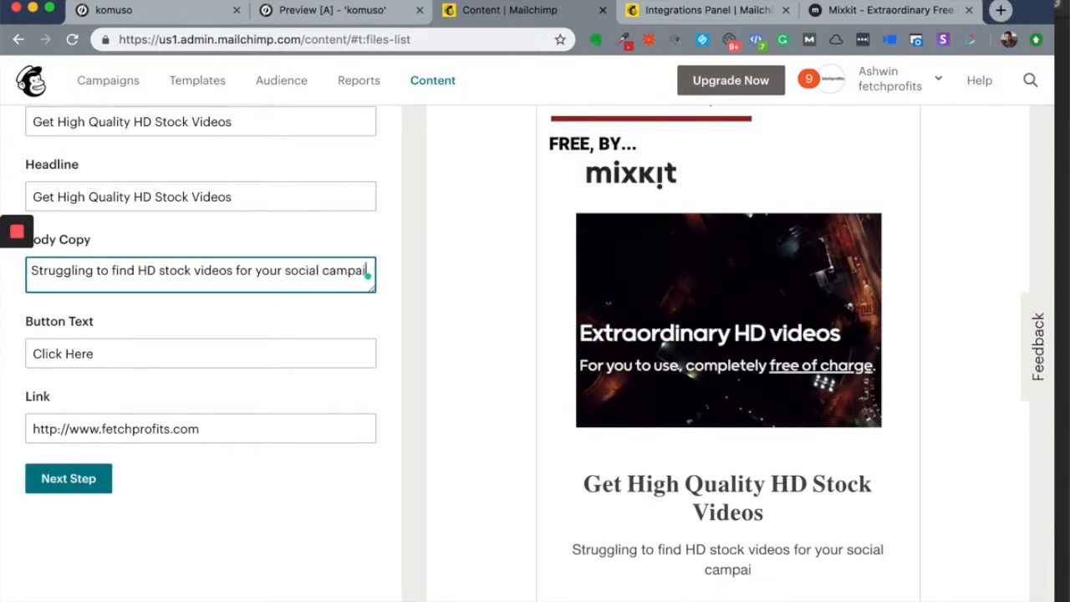
pyautogui.write('gns or other camp')
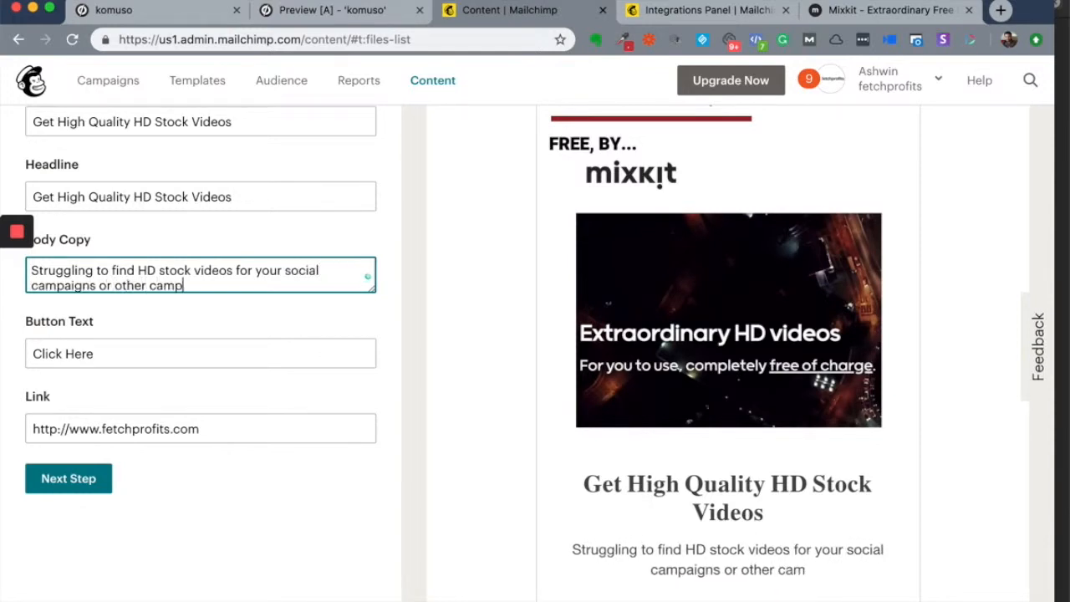
pyautogui.write("aigns? Here's a free site that helps")
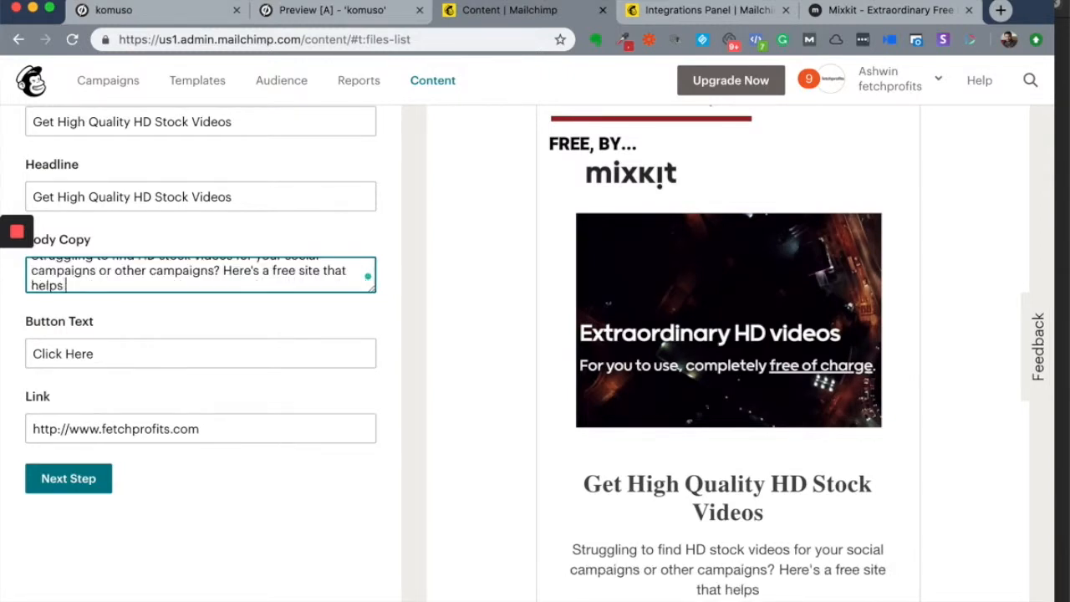
# Rewrite the body copy's second sentence as "Here's a free site that you can use to find HQ HD stock videos, completely for free."
pyautogui.write(' you')
pyautogui.press('BackSpace')
pyautogui.press('BackSpace')
pyautogui.press('BackSpace')
pyautogui.press('BackSpace')
pyautogui.press('BackSpace')
pyautogui.press('BackSpace')
pyautogui.press('BackSpace')
pyautogui.press('BackSpace')
pyautogui.press('BackSpace')
pyautogui.press('BackSpace')
pyautogui.press('BackSpace')
pyautogui.write('t you')
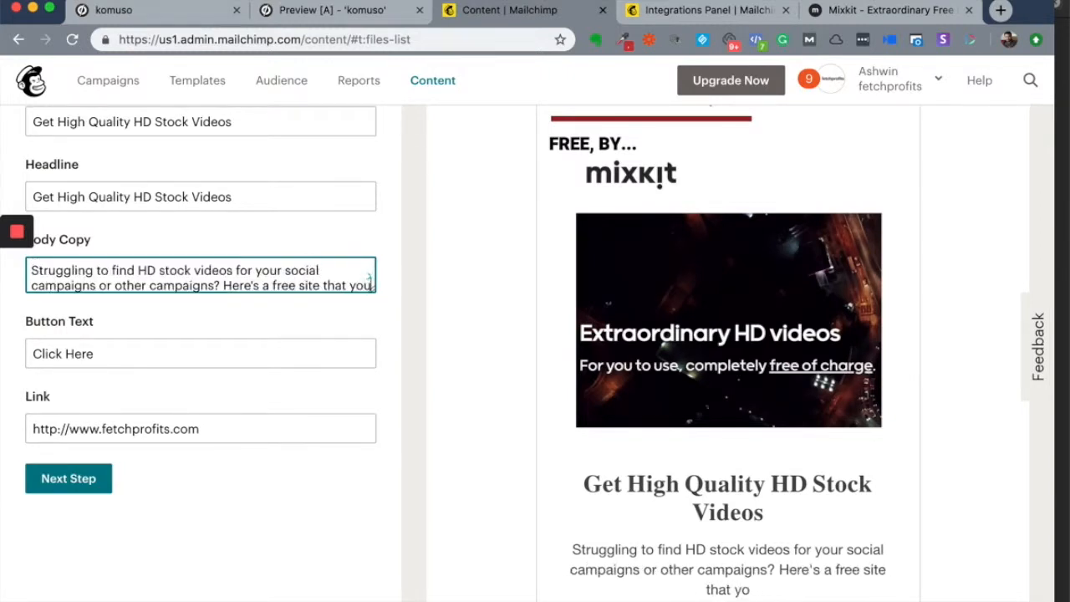
pyautogui.write(' can use to gin')
pyautogui.press('BackSpace')
pyautogui.press('BackSpace')
pyautogui.press('BackSpace')
pyautogui.write('find HQ HD stock videos, completely for free.')
# Change the email's button text to "GET FREE HD VIDEOS NOW"
pyautogui.scroll(-4, 707, 432)
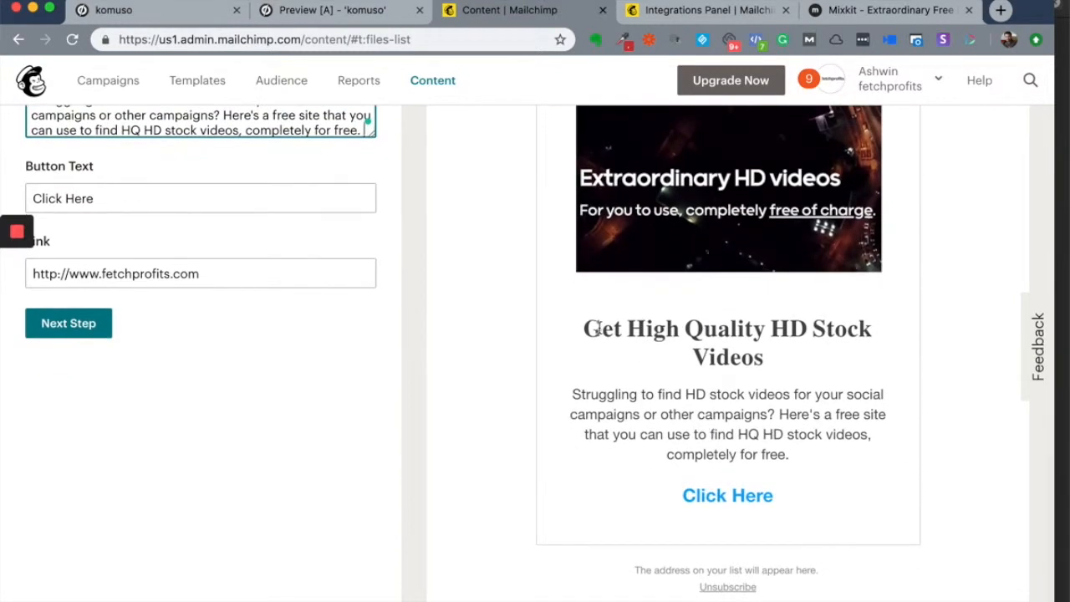
pyautogui.scroll(1, 276, 284)
pyautogui.moveTo(90, 255); pyautogui.dragTo(26, 261)
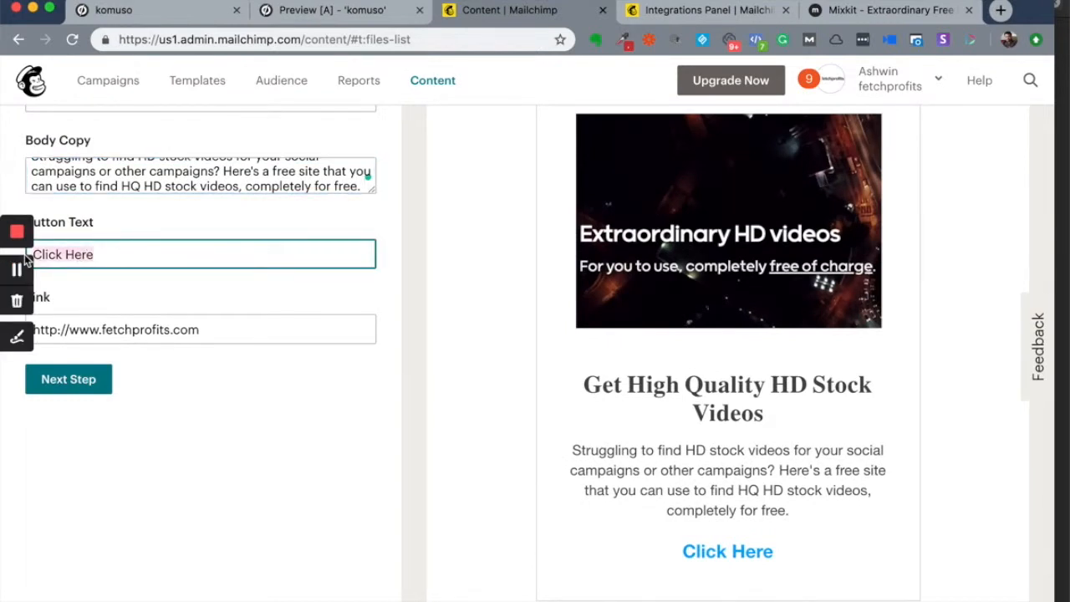
pyautogui.write('GET FRE')
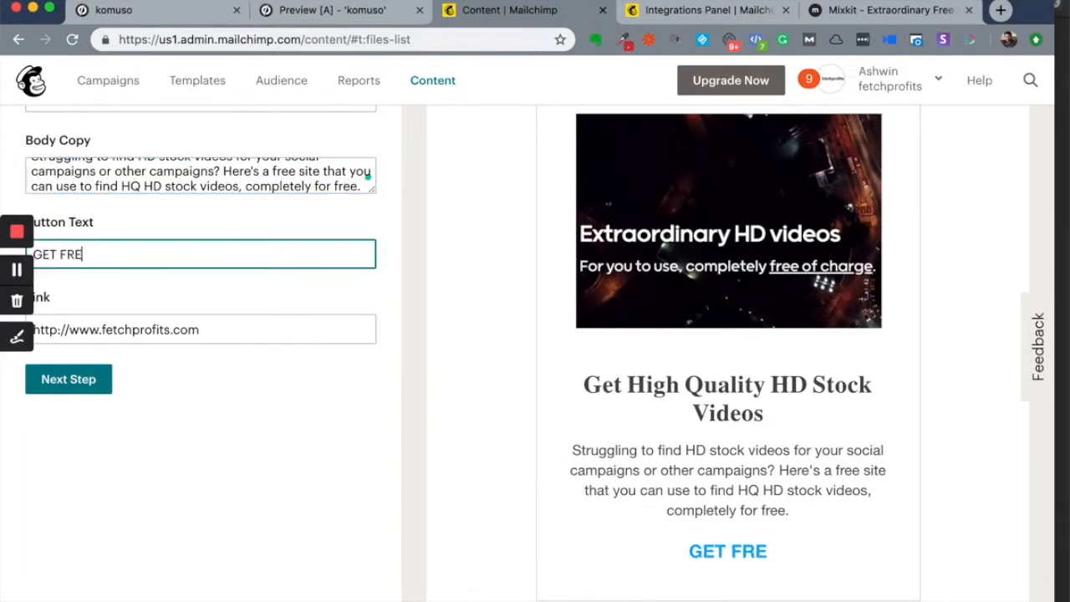
pyautogui.write('E HD VIDEOS')
pyautogui.press('BackSpace')
pyautogui.press('BackSpace')
pyautogui.press('BackSpace')
pyautogui.write('DEOS NOW')
pyautogui.click(209, 326)
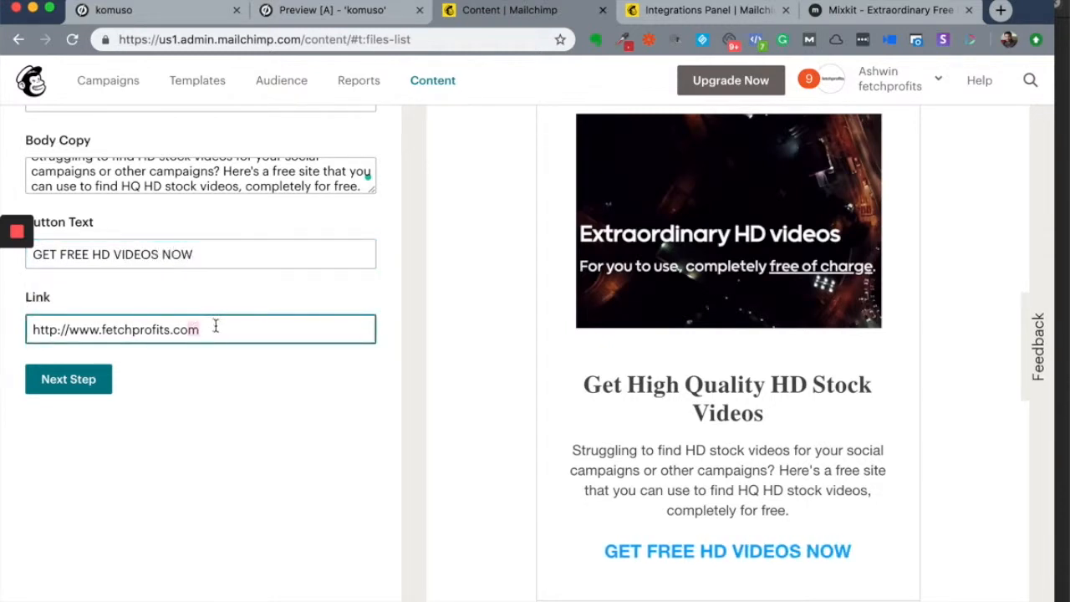
pyautogui.moveTo(216, 327); pyautogui.dragTo(31, 328)
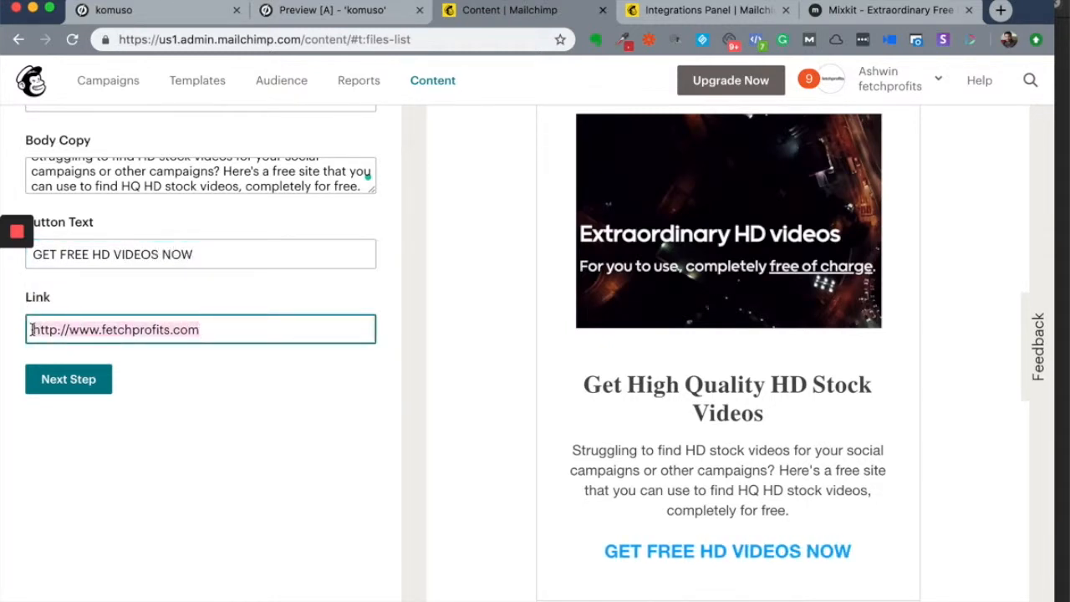
pyautogui.write('https://mixkit.co')
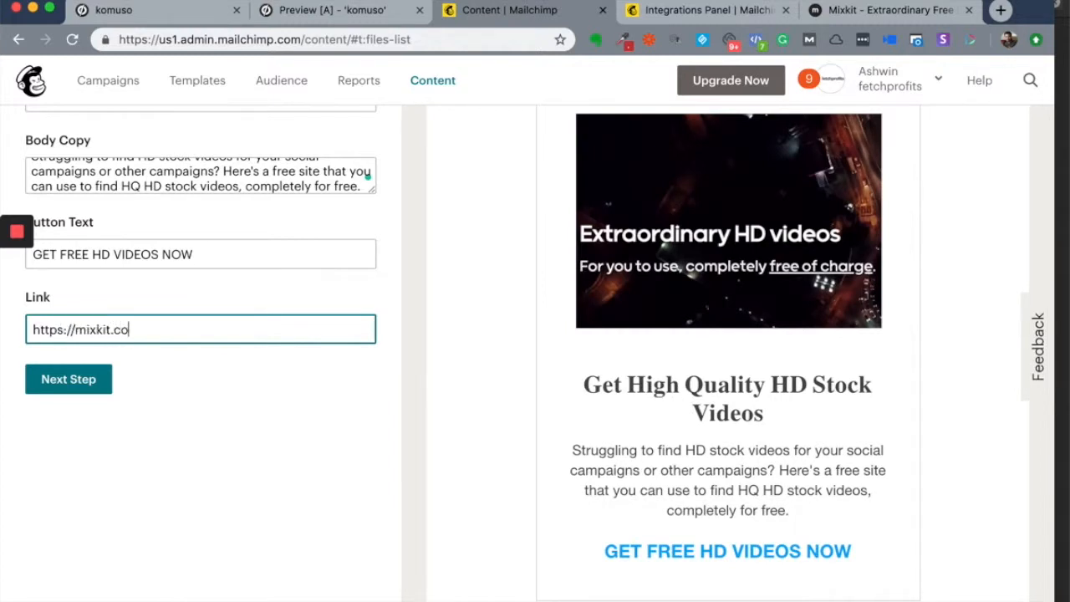
pyautogui.click(92, 382)
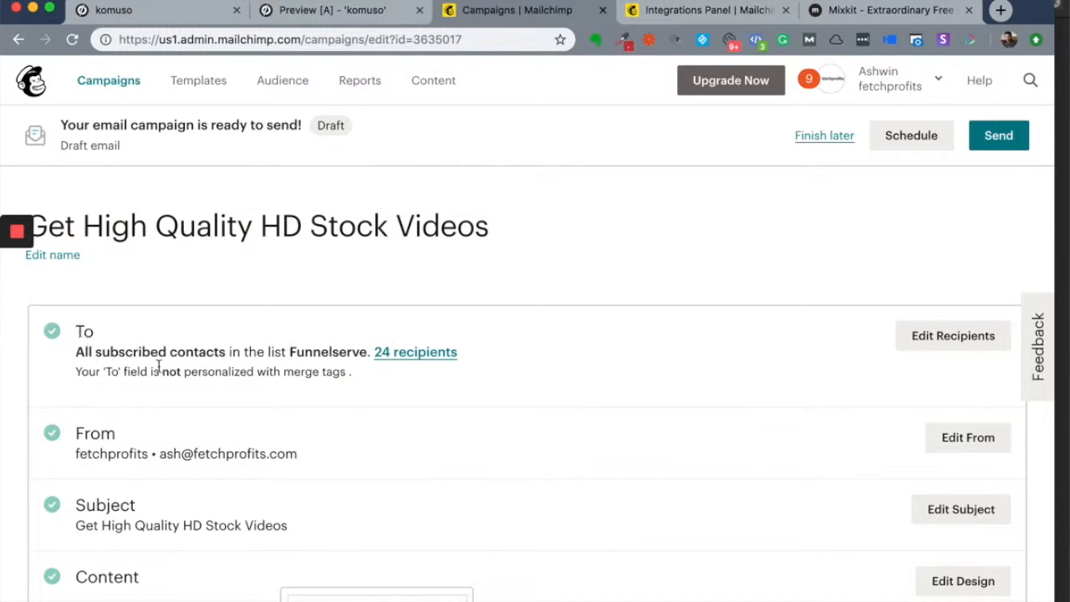
# Change the campaign's recipients to the Fetchprofits list, limited to the Active Subscribers segment
pyautogui.scroll(-1, 249, 385)
pyautogui.scroll(1, 248, 386)
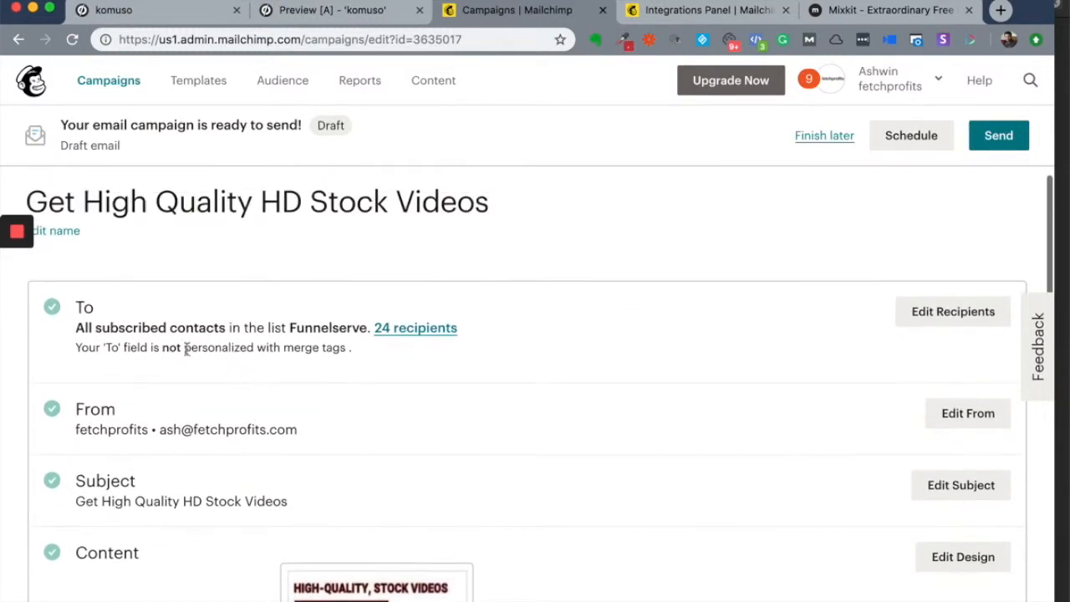
pyautogui.click(925, 317)
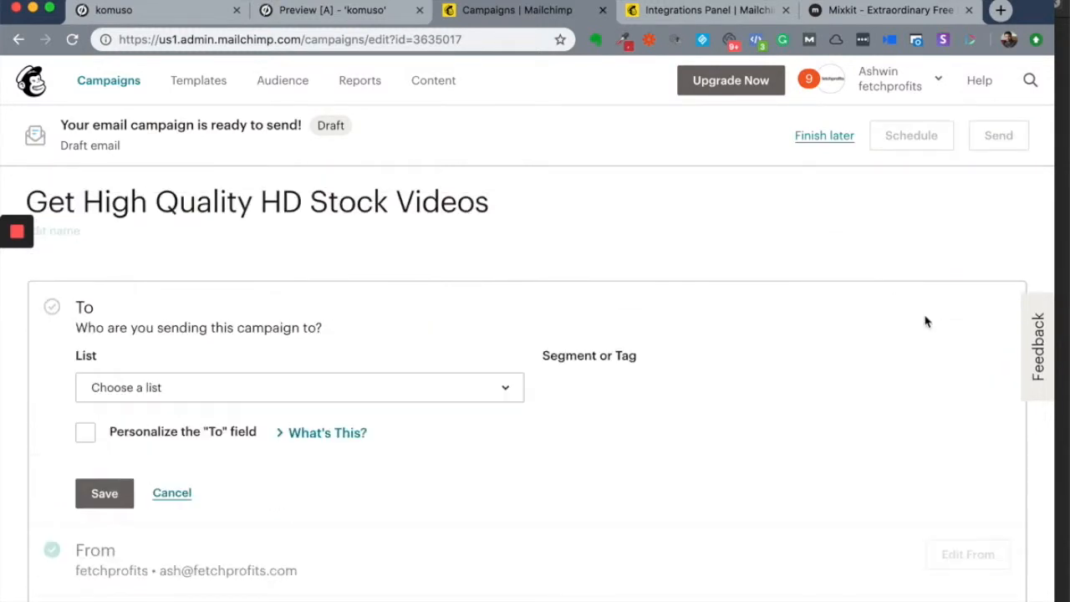
pyautogui.click(269, 396)
pyautogui.click(255, 535)
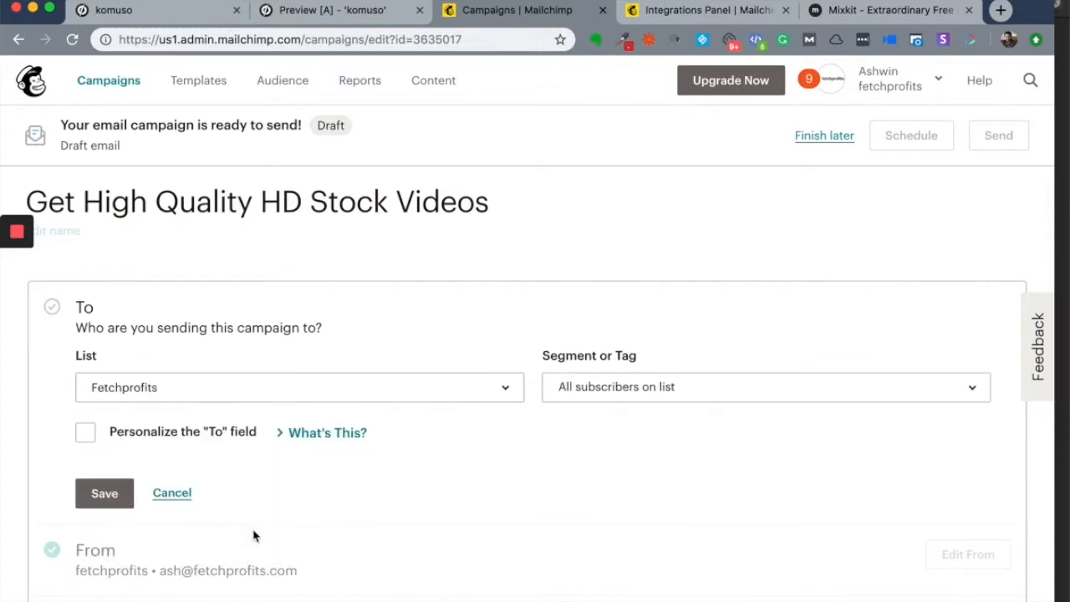
pyautogui.click(778, 385)
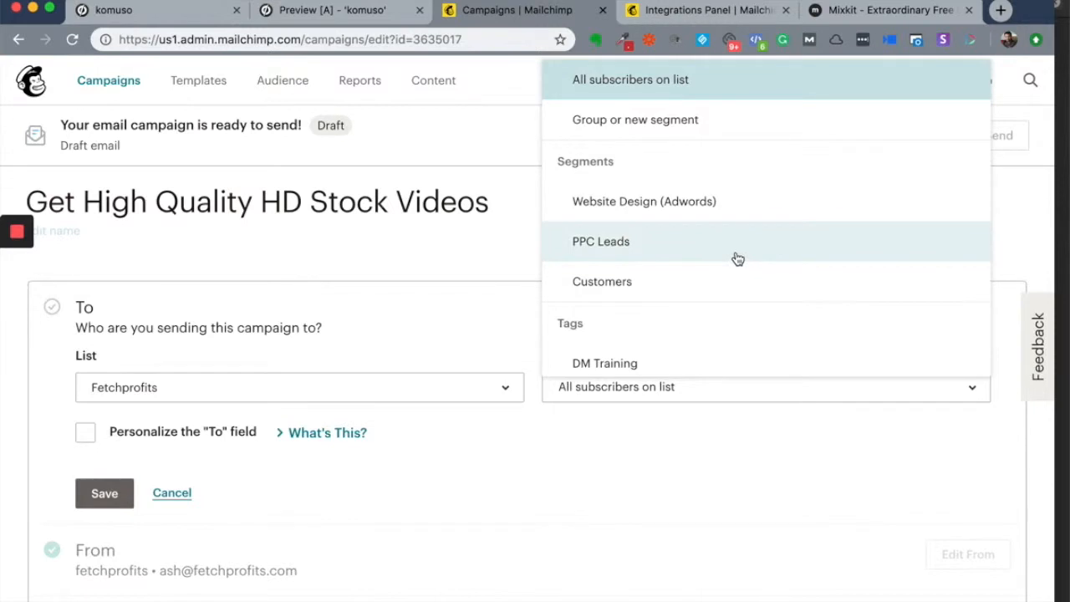
pyautogui.scroll(-4, 716, 212)
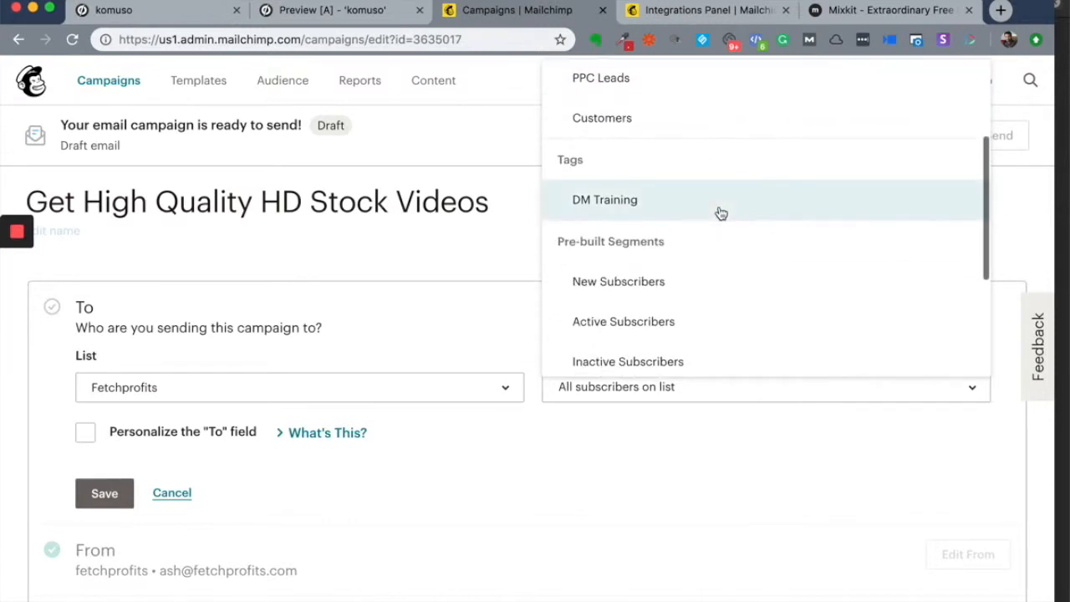
pyautogui.scroll(-3, 719, 212)
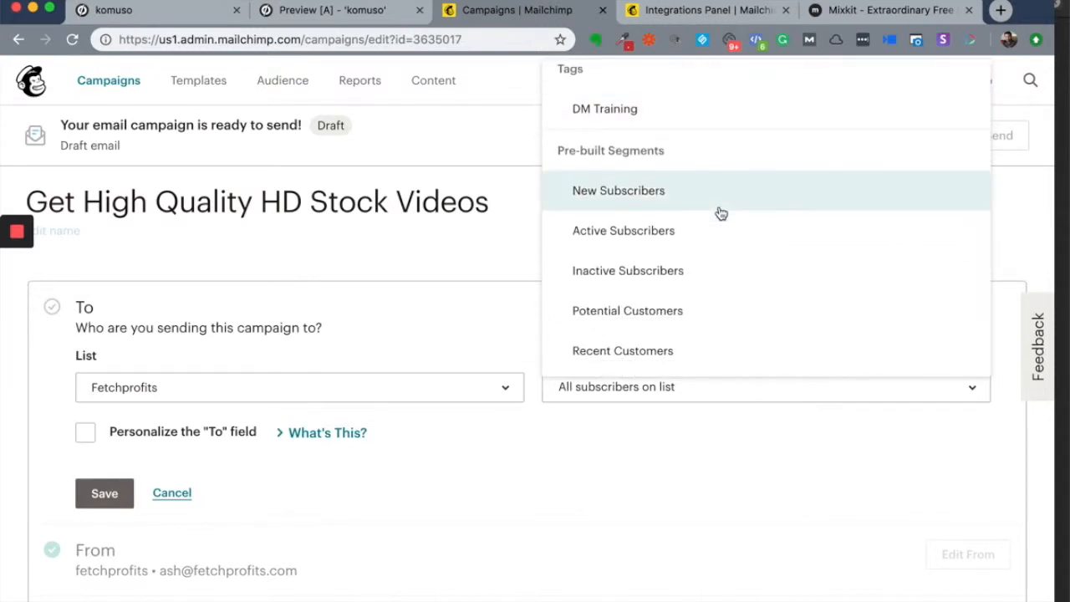
pyautogui.click(645, 233)
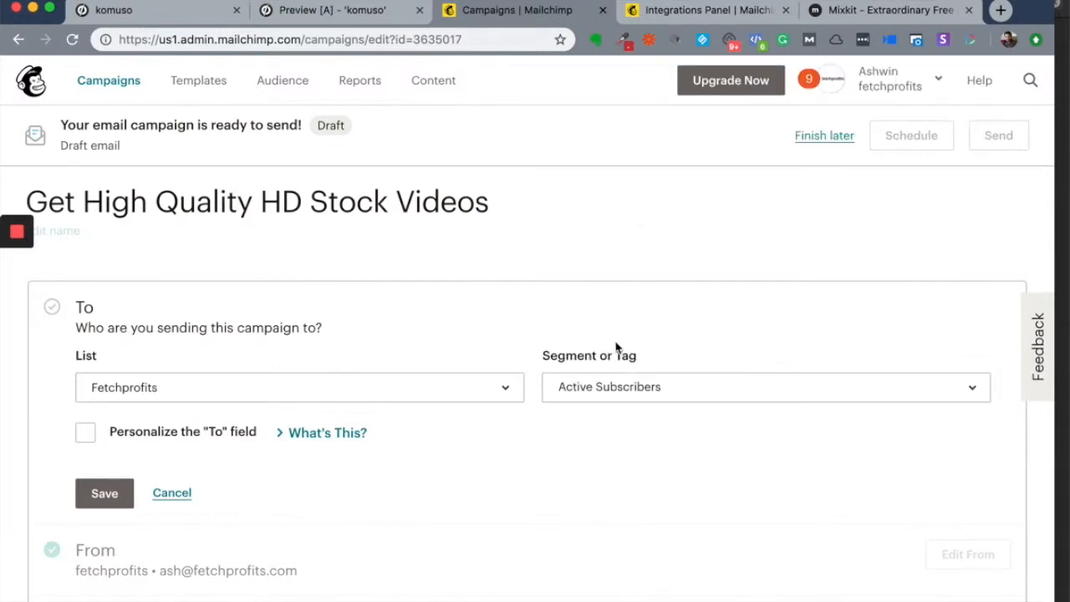
# Personalize the "To" field with the *|FNAME|* merge tag and save the recipient settings
pyautogui.scroll(-3, 616, 347)
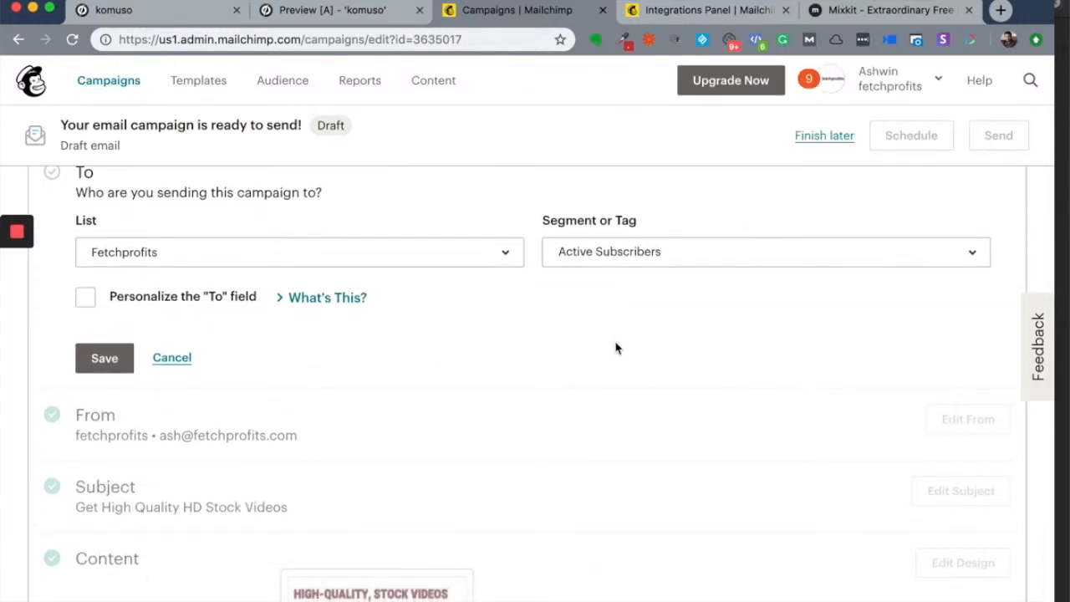
pyautogui.scroll(-1, 615, 346)
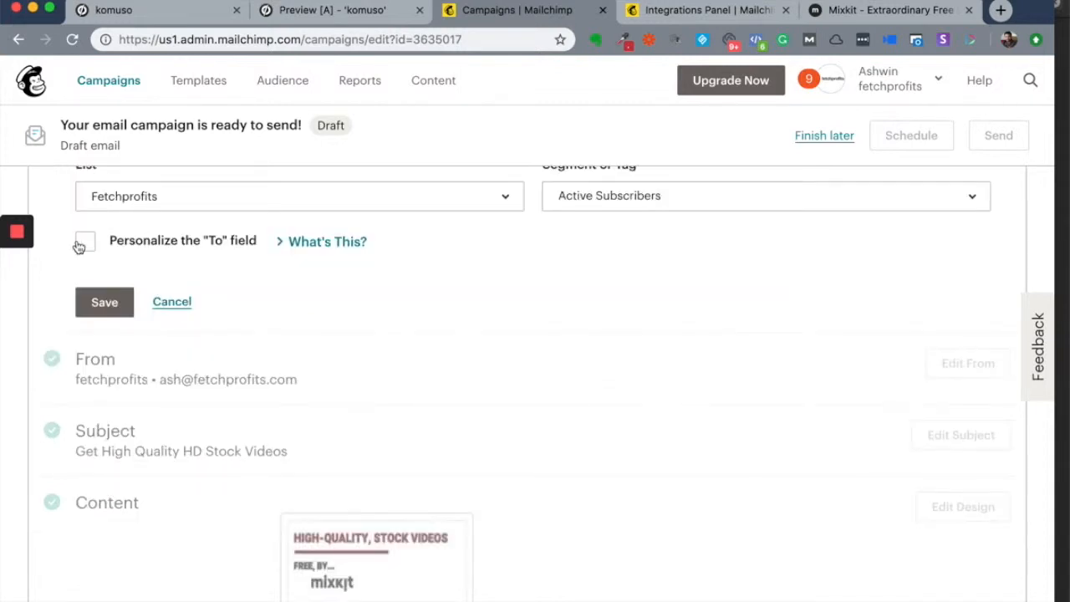
pyautogui.click(82, 244)
pyautogui.click(209, 309)
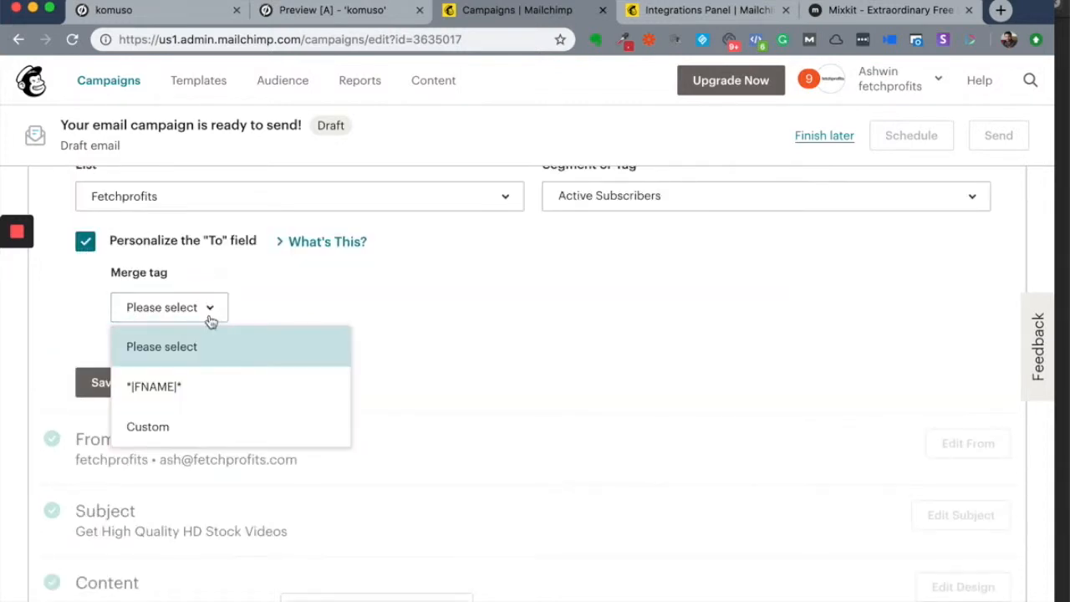
pyautogui.click(210, 384)
pyautogui.scroll(-2, 313, 342)
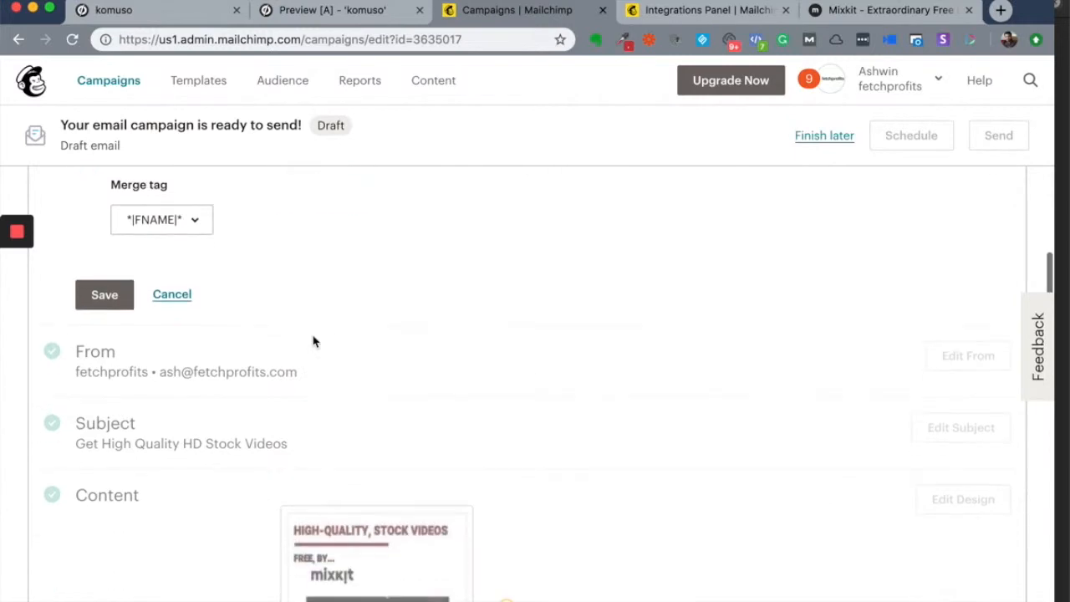
pyautogui.click(79, 301)
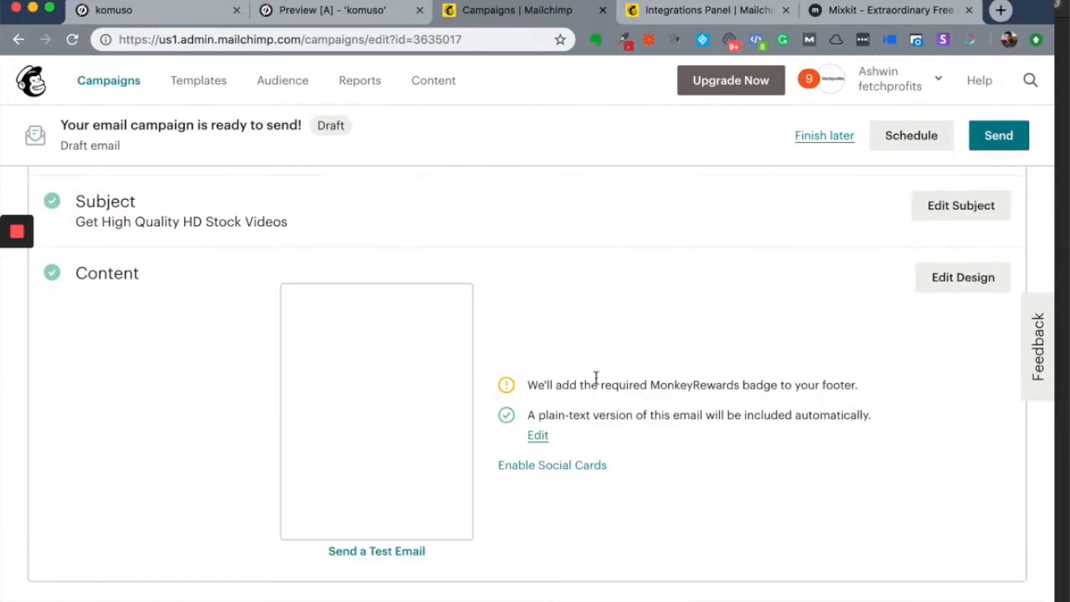
# Review the campaign's content, social post and tracking settings, and leave the campaign as a draft to finish later
pyautogui.scroll(-2, 596, 383)
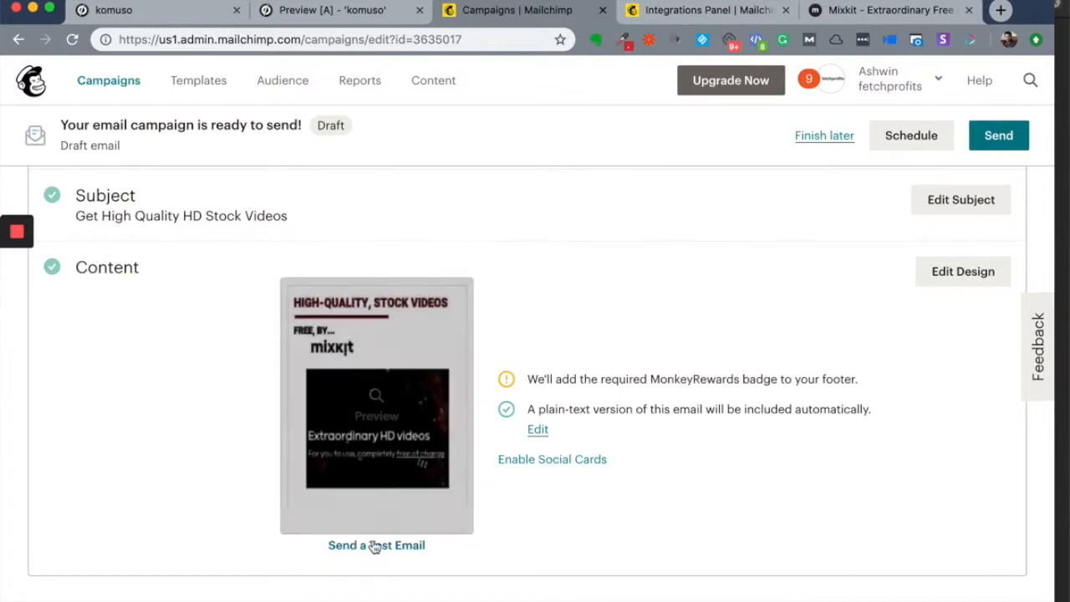
pyautogui.scroll(-10, 687, 457)
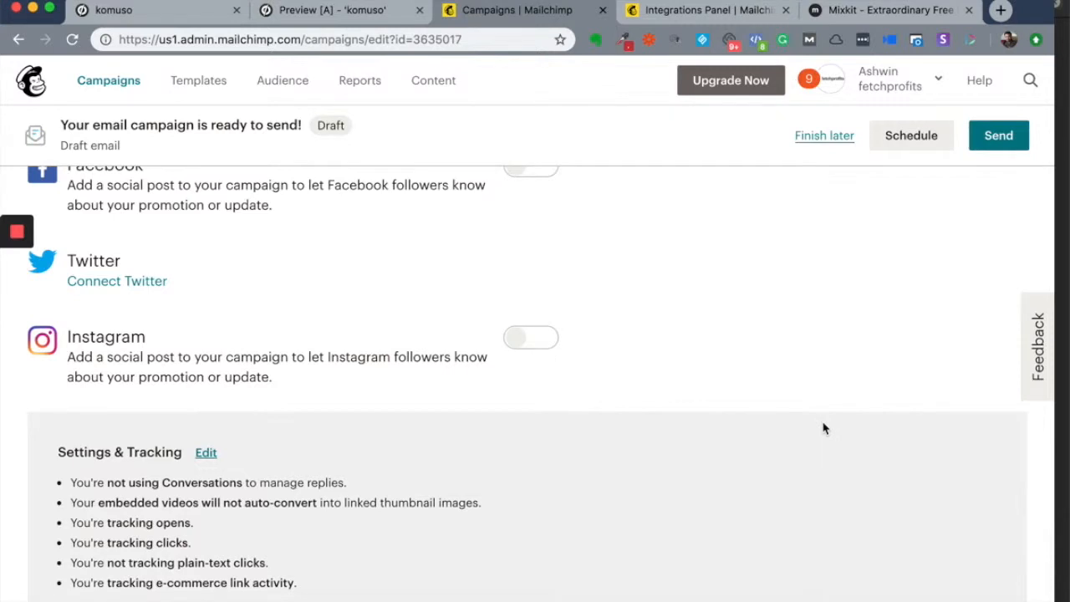
pyautogui.click(808, 137)
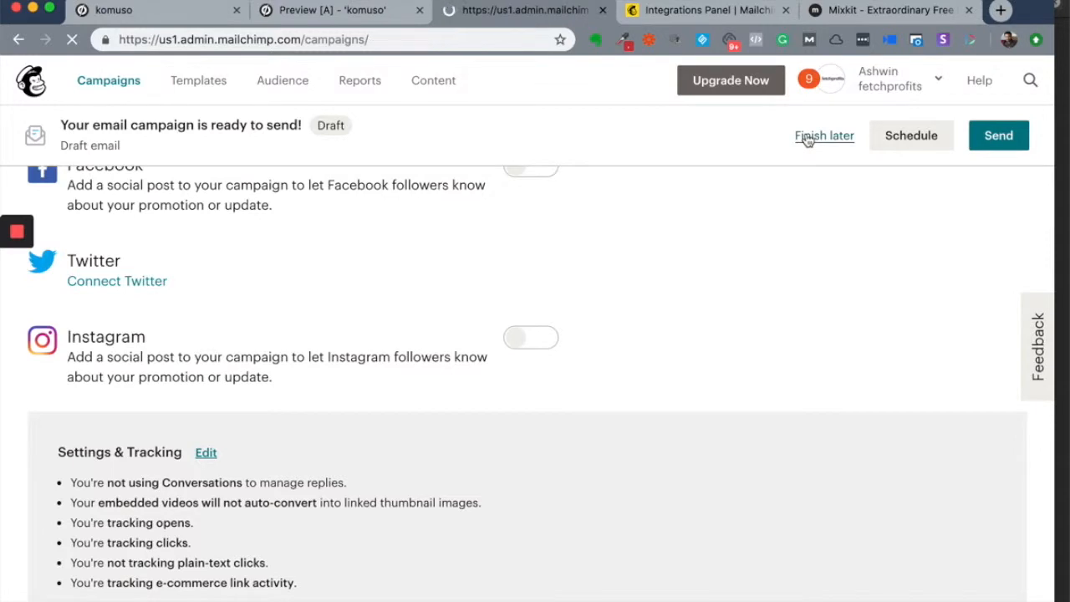